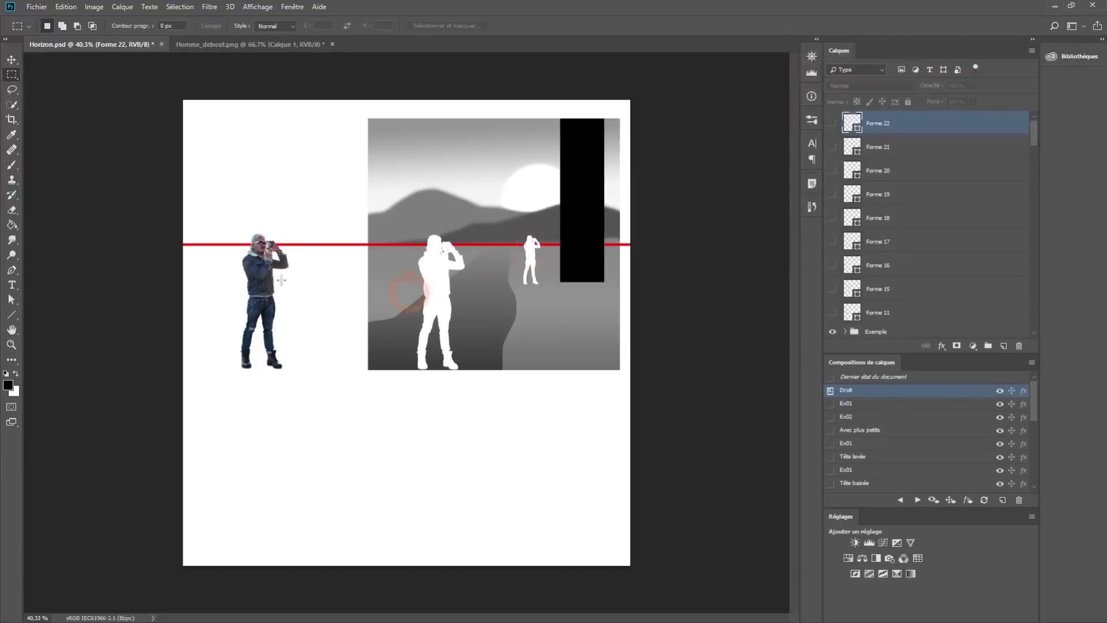
Draw a nearly vertical red line, 4 px thick and about 233 px tall, beside the small distant silhouette
{"action": "left_click", "coordinate": [11, 314]}
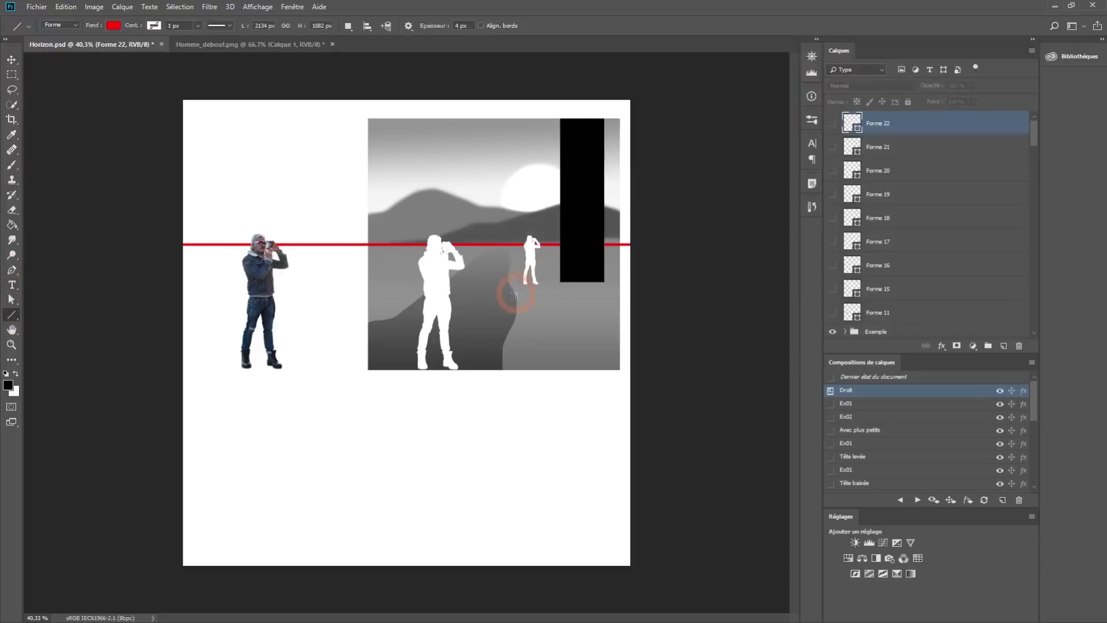
{"action": "left_click_drag", "start_coordinate": [517, 289], "coordinate": [518, 237]}
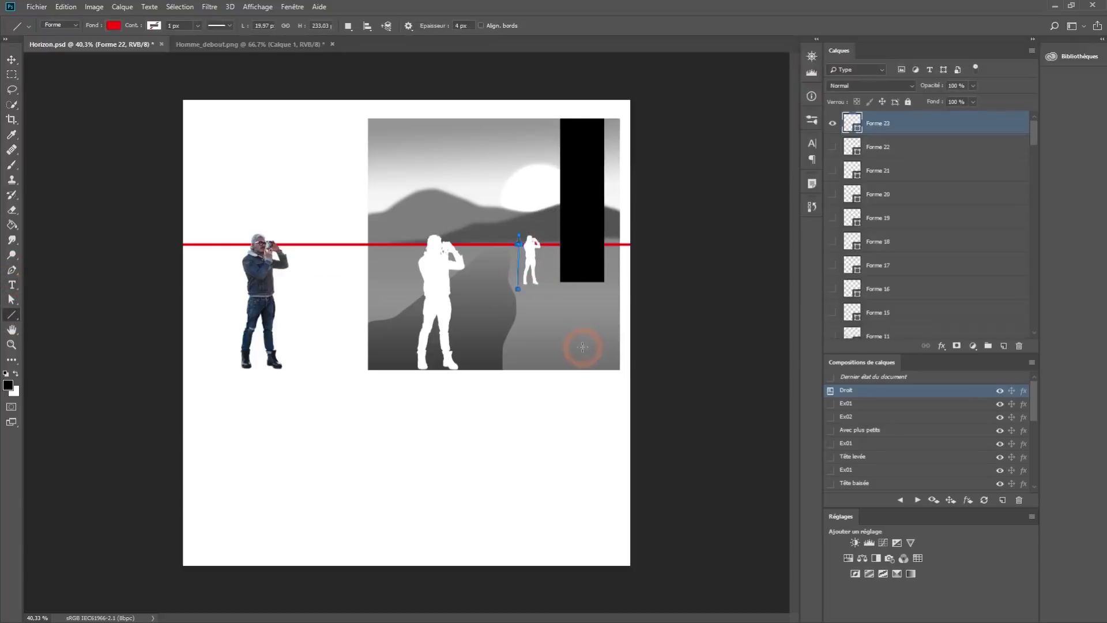
{"action": "left_click", "coordinate": [11, 59]}
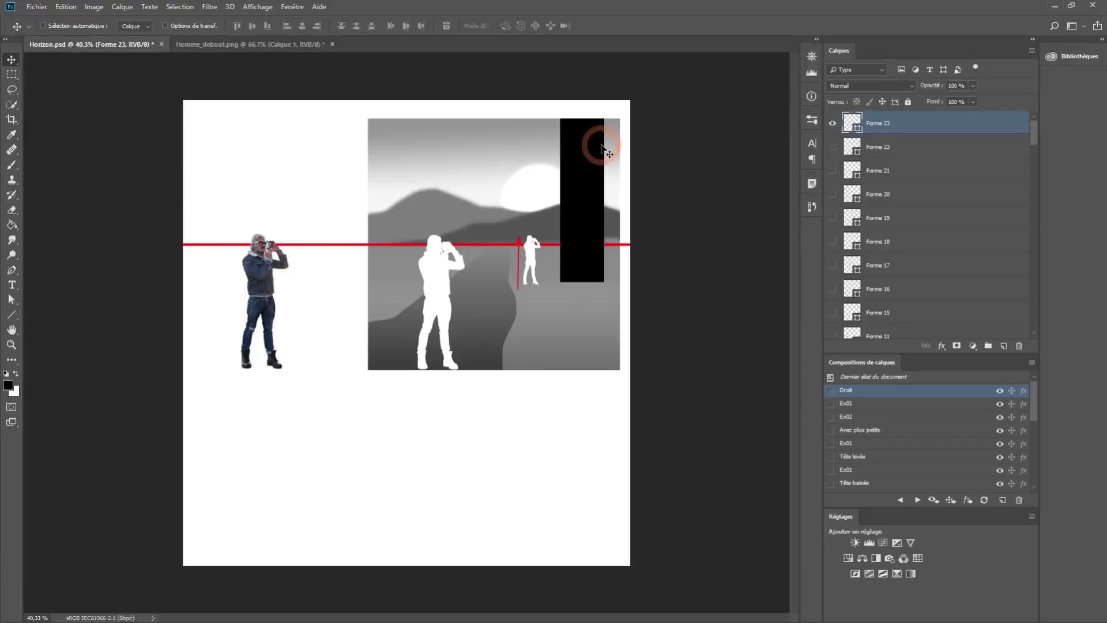
Apply the Ex01 layer comp that follows Droit and try to draw a horizontal line about 902 px long across the forest photo
{"action": "key", "text": "F2"}
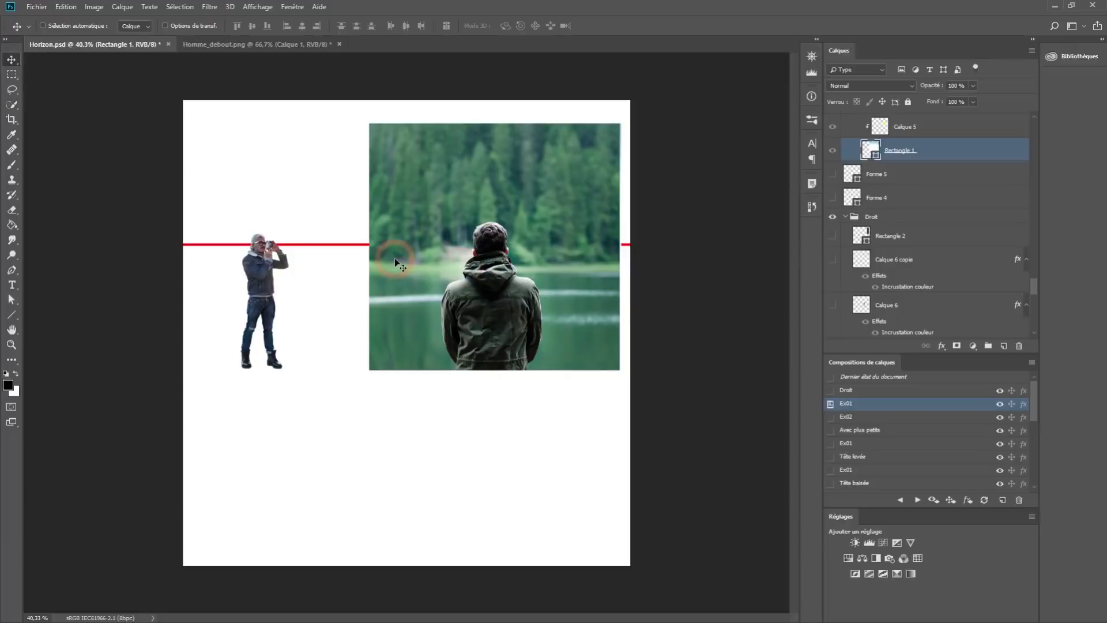
{"action": "left_click", "coordinate": [12, 315]}
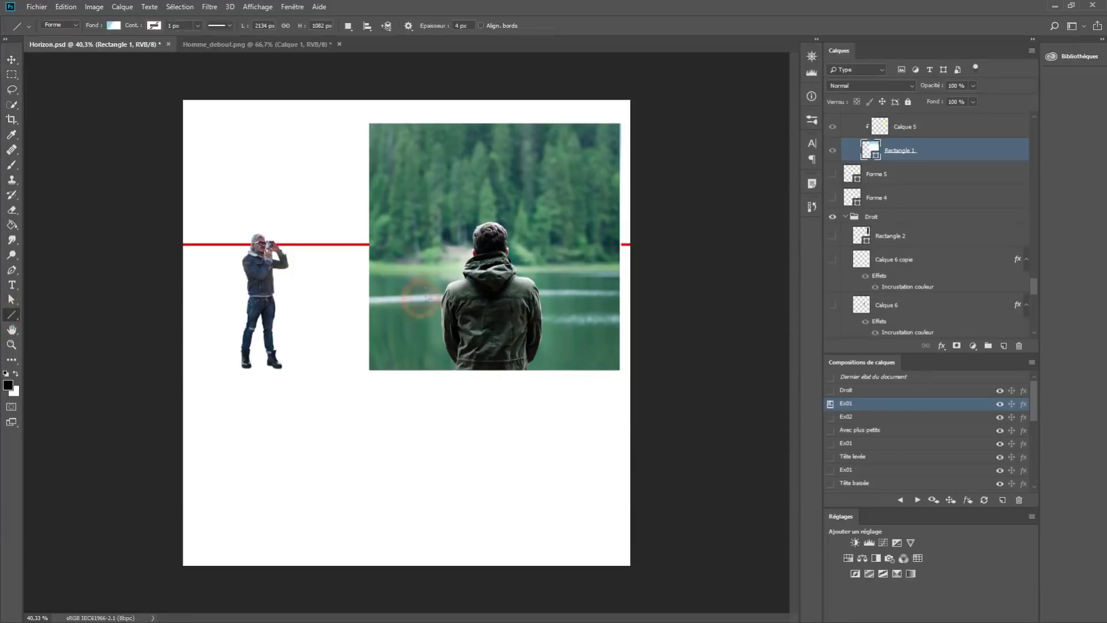
{"action": "left_click_drag", "start_coordinate": [390, 245], "coordinate": [599, 245]}
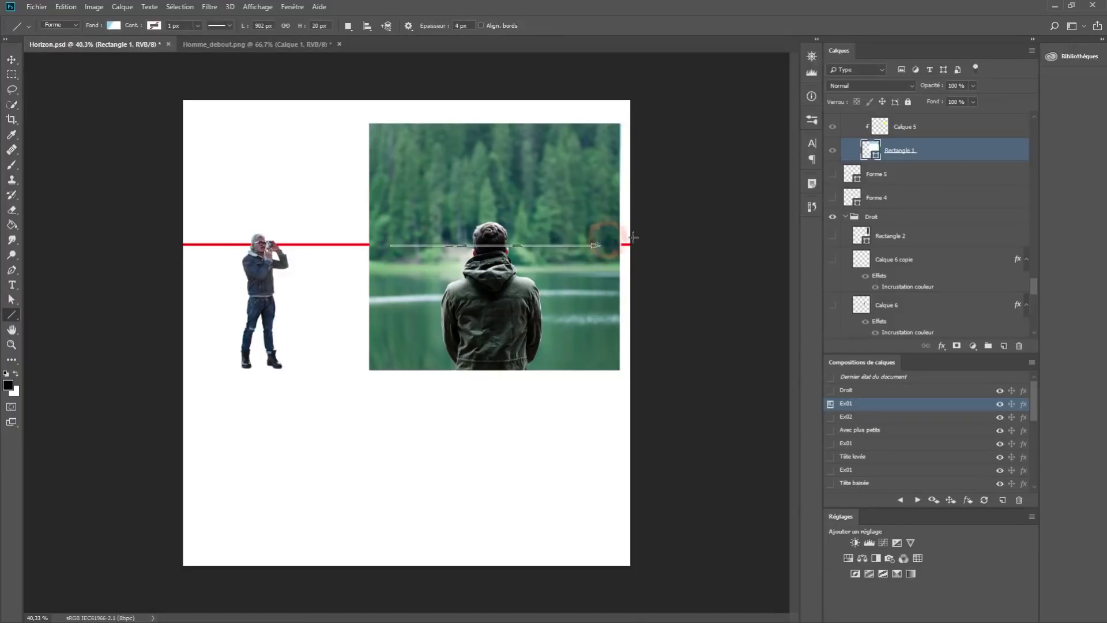
Select the topmost shape layer and draw a red horizontal line about 741 px long across the man's head in the forest photo
{"action": "scroll", "coordinate": [967, 212], "scroll_direction": "up", "scroll_amount": 3}
{"action": "scroll", "coordinate": [967, 212], "scroll_direction": "up", "scroll_amount": 5}
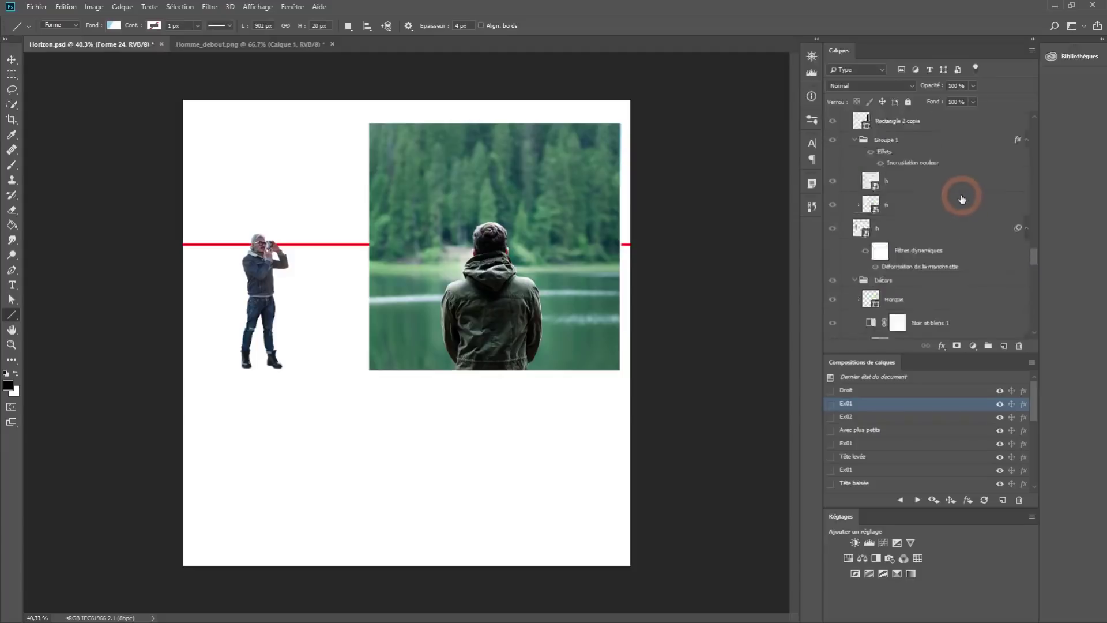
{"action": "left_click_drag", "start_coordinate": [1029, 243], "coordinate": [1048, 109]}
{"action": "left_click", "coordinate": [918, 125]}
{"action": "left_click_drag", "start_coordinate": [415, 242], "coordinate": [588, 242]}
{"action": "left_click", "coordinate": [255, 210]}
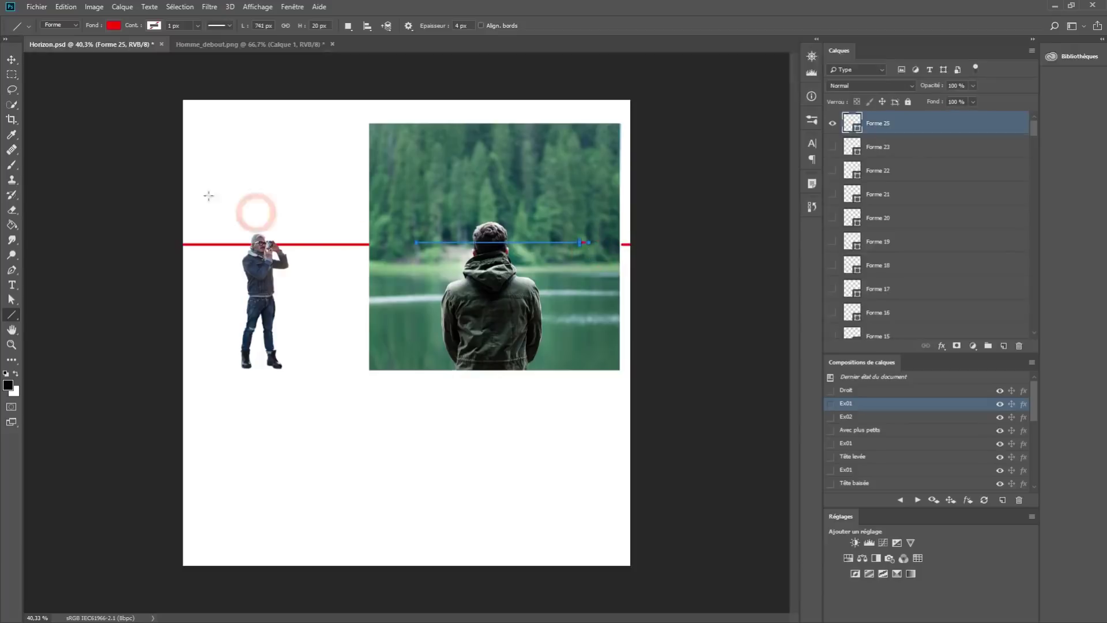
{"action": "left_click", "coordinate": [12, 60]}
{"action": "left_click", "coordinate": [294, 153]}
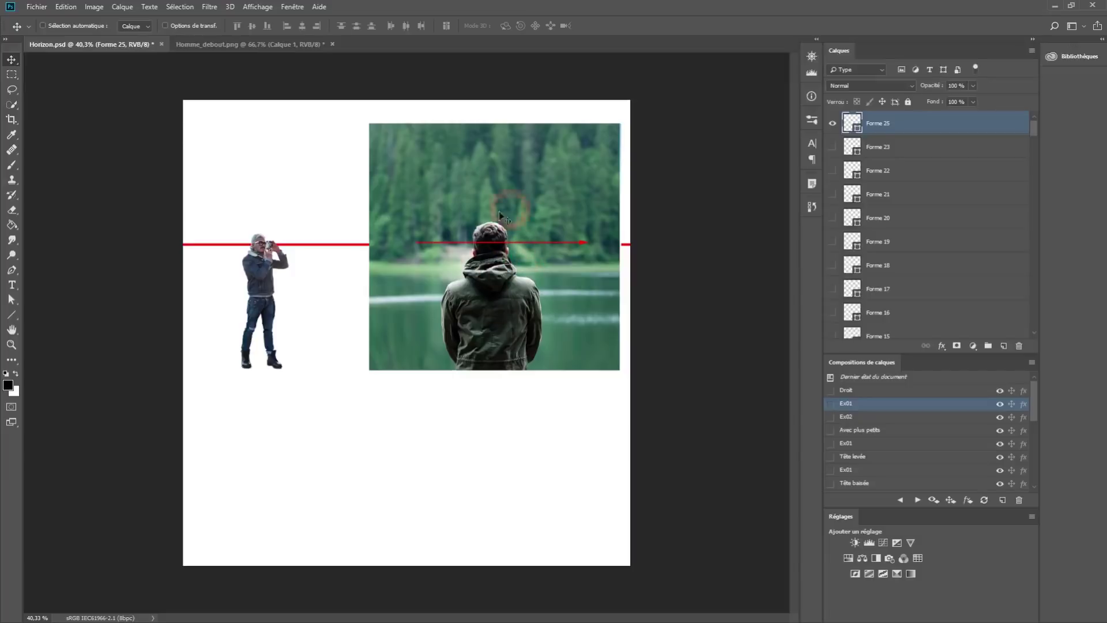
{"action": "left_click", "coordinate": [496, 272]}
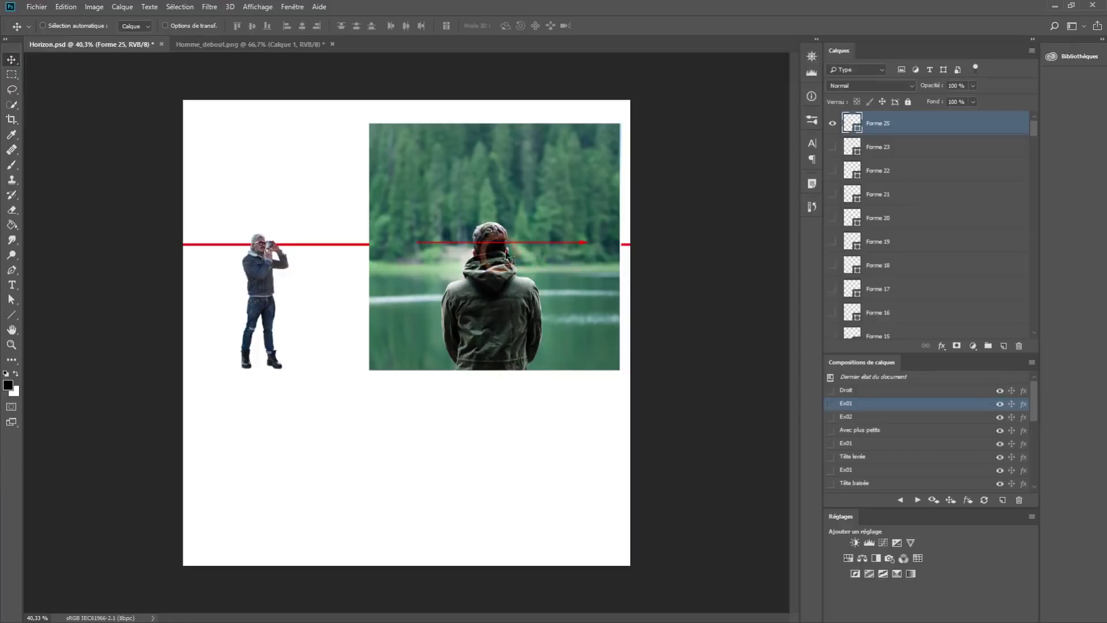
Apply the Ex02 layer comp and draw a vertical line about 446 px tall above the woman and a horizontal one about 813 px at her eyes
{"action": "left_click", "coordinate": [830, 417]}
{"action": "key", "text": "u"}
{"action": "left_click", "coordinate": [239, 184]}
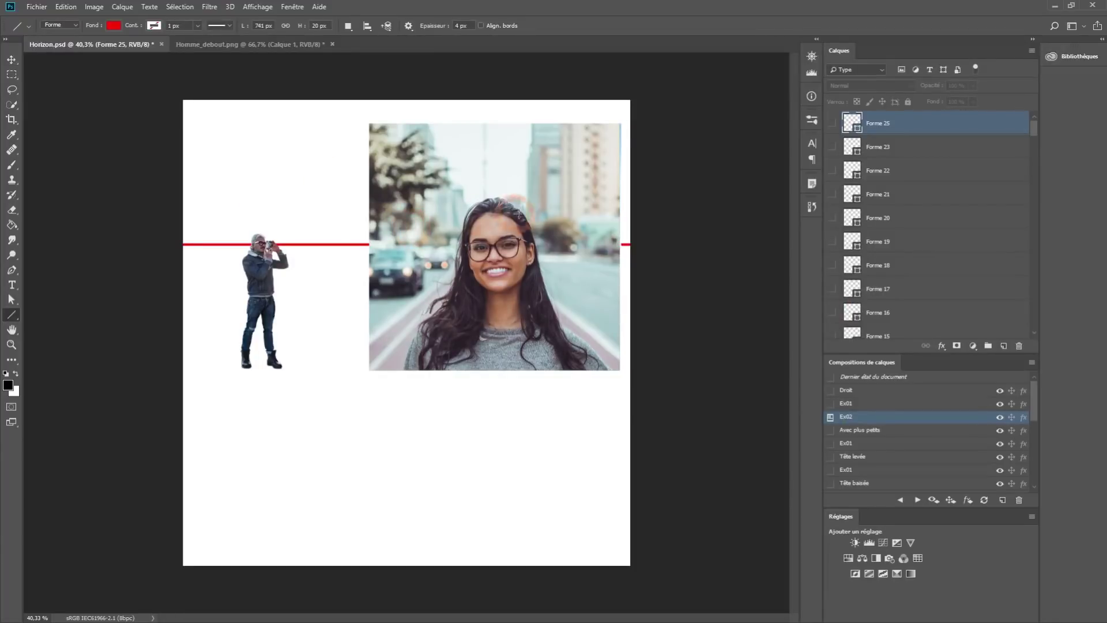
{"action": "left_click_drag", "start_coordinate": [531, 203], "coordinate": [524, 100]}
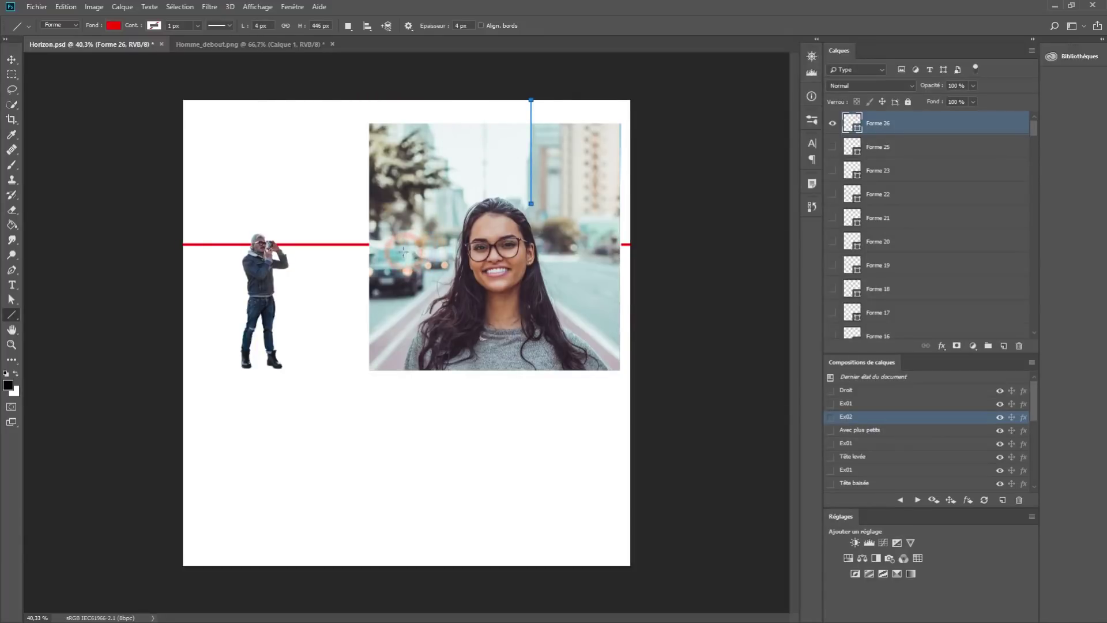
{"action": "left_click_drag", "start_coordinate": [416, 247], "coordinate": [605, 247]}
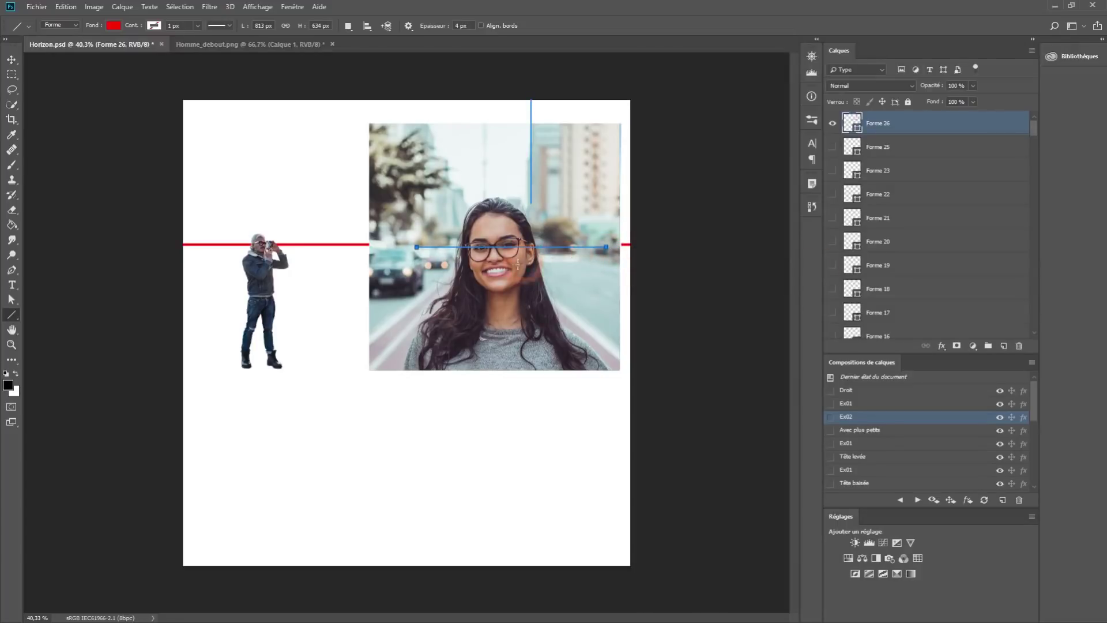
Draw two red diagonal lines following the road edges on both sides of the woman so they cross at her eye level
{"action": "left_click_drag", "start_coordinate": [360, 347], "coordinate": [514, 208]}
{"action": "left_click_drag", "start_coordinate": [620, 357], "coordinate": [429, 207]}
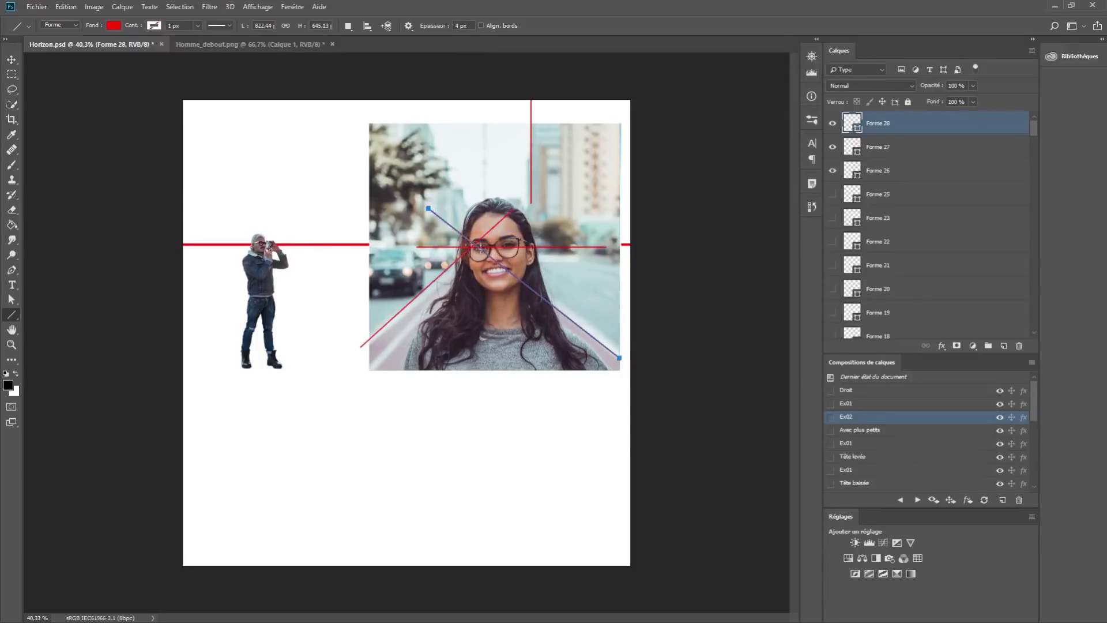
{"action": "left_click", "coordinate": [580, 266]}
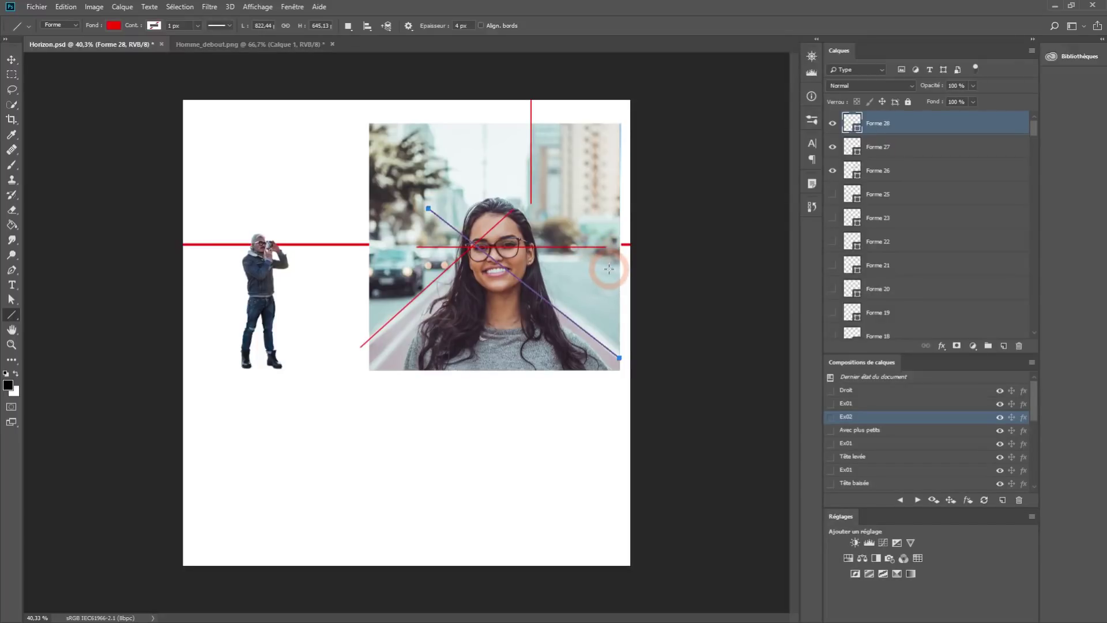
Apply the Avec plus petits comp and draw horizontal red lines under the feet of the distant pair and the near pair, the latter about 349 px
{"action": "left_click", "coordinate": [829, 431]}
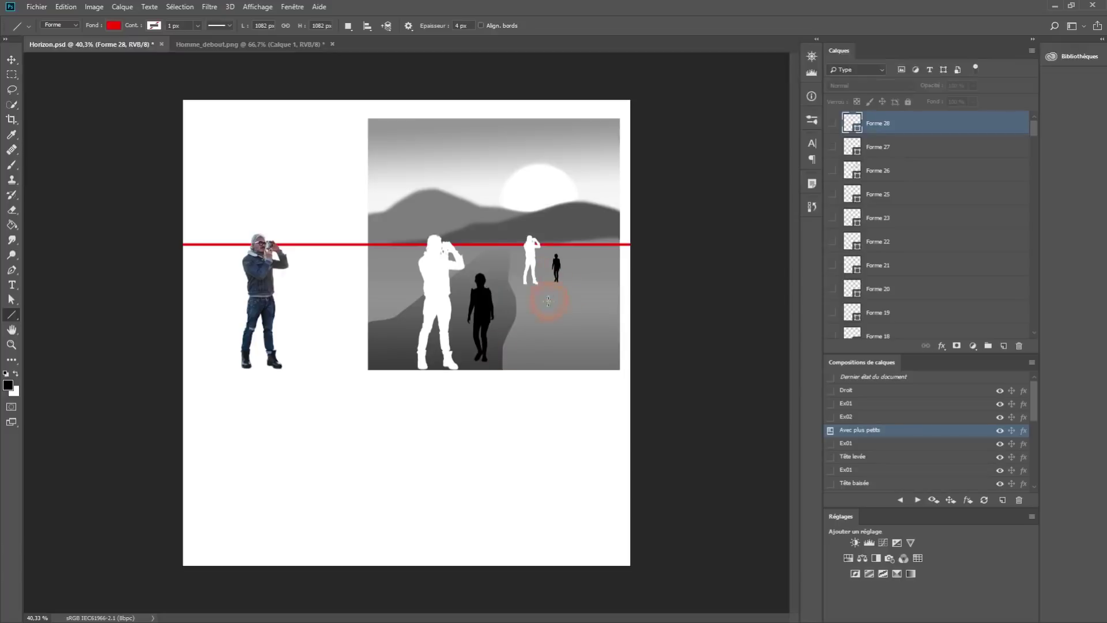
{"action": "left_click_drag", "start_coordinate": [564, 282], "coordinate": [513, 283]}
{"action": "left_click_drag", "start_coordinate": [497, 362], "coordinate": [415, 362]}
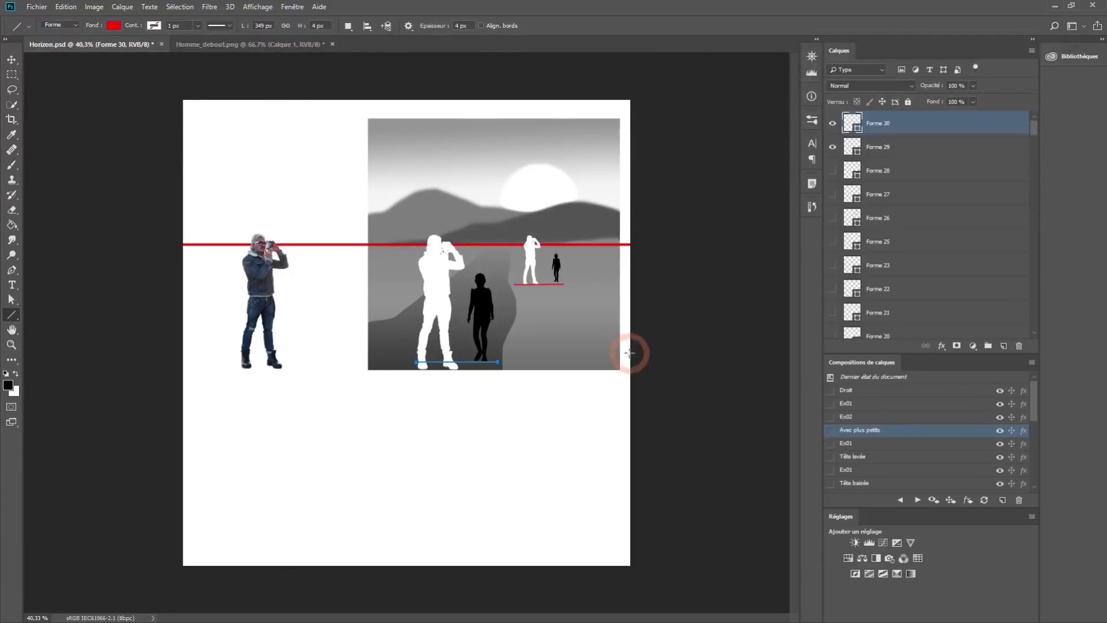
Apply the Ex01 comp after Avec plus petits and draw horizontal lines at the mother's eye level, about 694 px long, and at the girl's head
{"action": "left_click", "coordinate": [830, 444]}
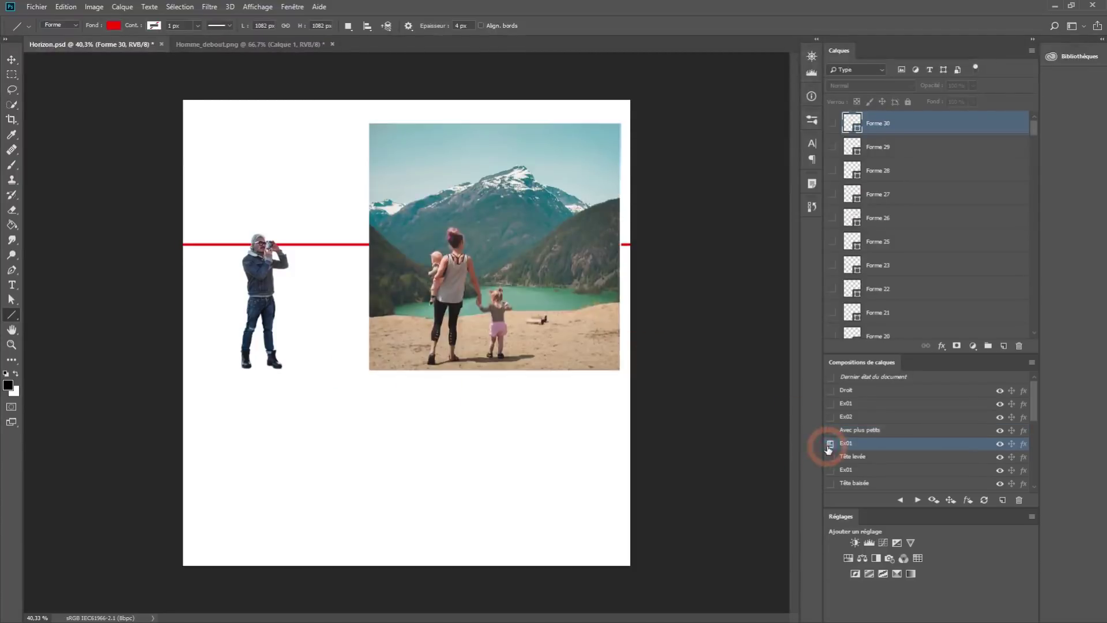
{"action": "left_click_drag", "start_coordinate": [413, 243], "coordinate": [575, 258]}
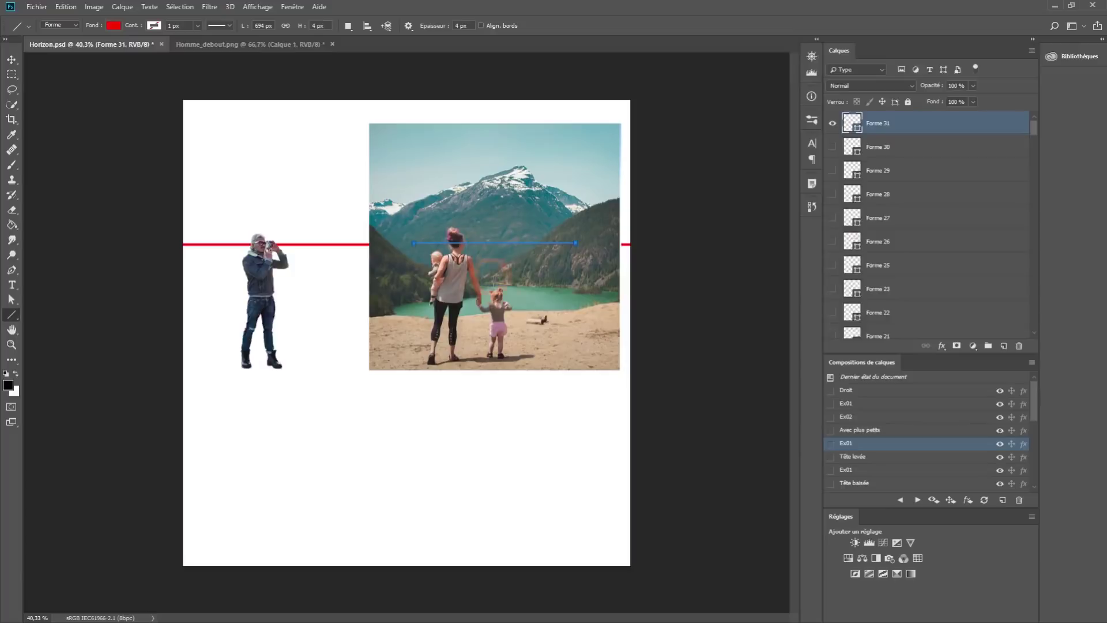
{"action": "left_click_drag", "start_coordinate": [489, 286], "coordinate": [533, 287]}
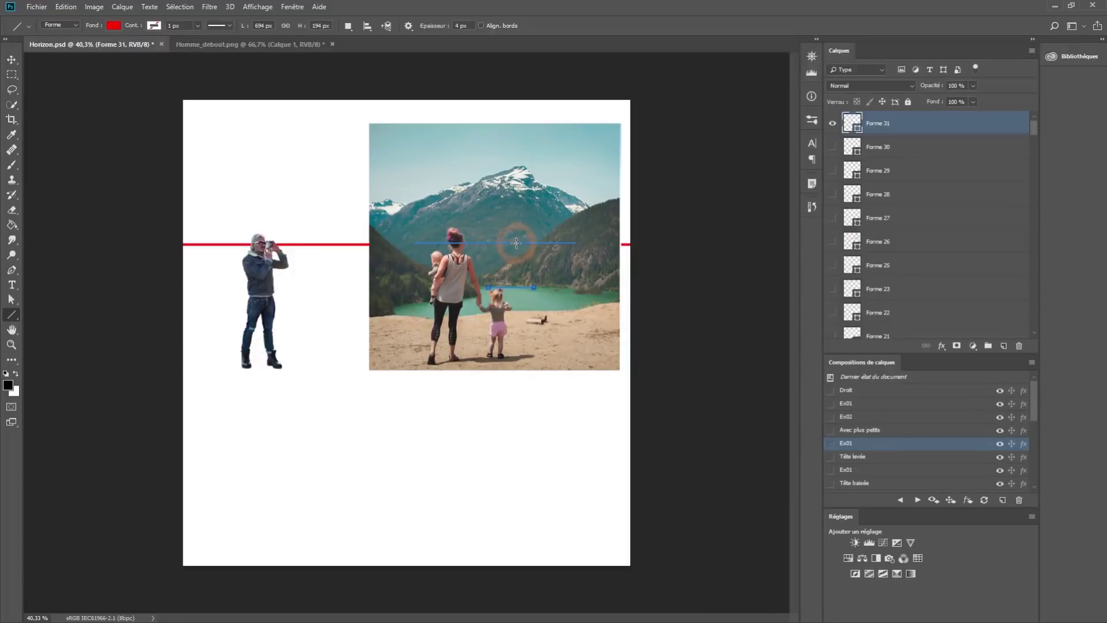
Apply the Tête levée comp and, on a new layer, brush red circles around the vertical arrow's tip and the large silhouette's head
{"action": "left_click", "coordinate": [832, 457]}
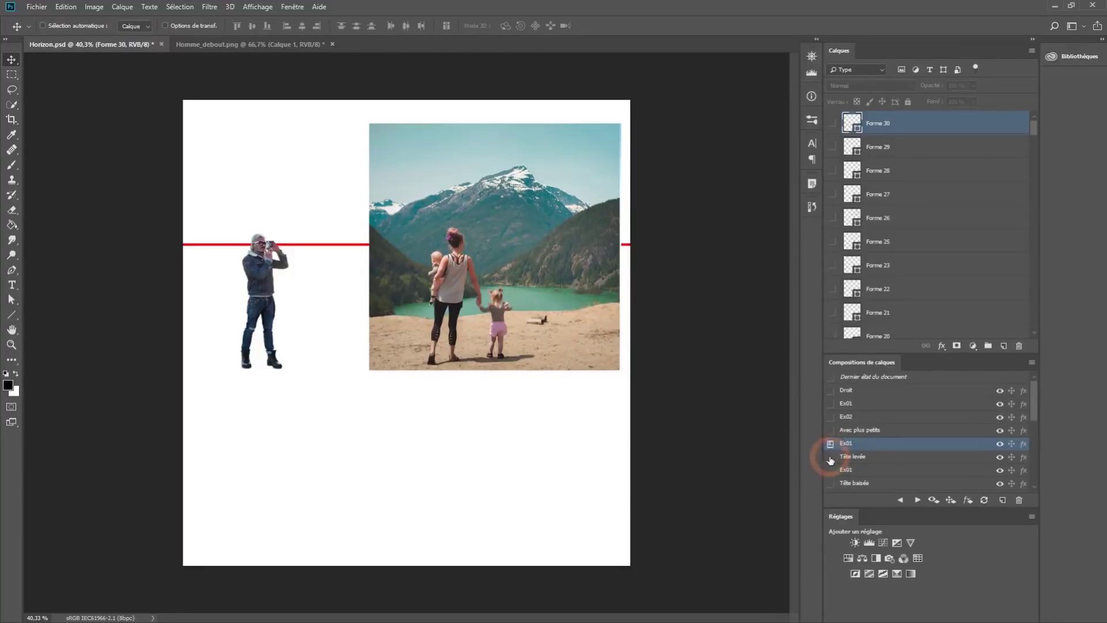
{"action": "left_click", "coordinate": [830, 456]}
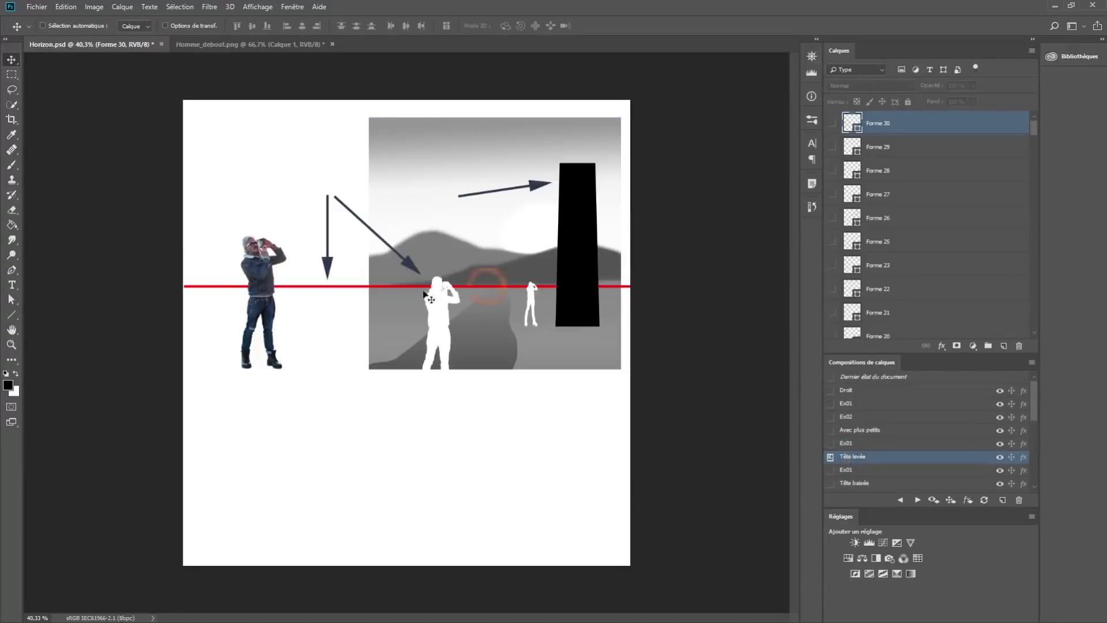
{"action": "key", "text": "ctrl+shift+alt+n"}
{"action": "key", "text": "b"}
{"action": "left_click", "coordinate": [340, 286], "text": "alt"}
{"action": "mouse_move", "coordinate": [345, 251]}
{"action": "left_mouse_down"}
{"action": "mouse_move", "coordinate": [317, 254]}
{"action": "mouse_move", "coordinate": [339, 295]}
{"action": "mouse_move", "coordinate": [347, 253]}
{"action": "left_mouse_up"}
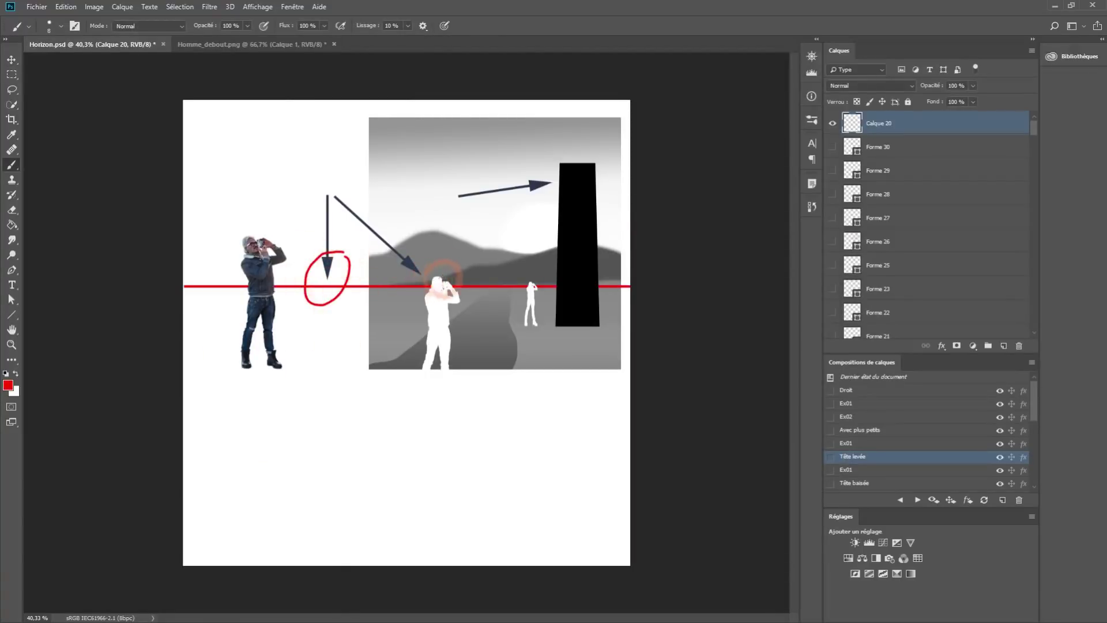
{"action": "mouse_move", "coordinate": [449, 269]}
{"action": "left_mouse_down"}
{"action": "mouse_move", "coordinate": [424, 309]}
{"action": "mouse_move", "coordinate": [456, 303]}
{"action": "mouse_move", "coordinate": [448, 268]}
{"action": "left_mouse_up"}
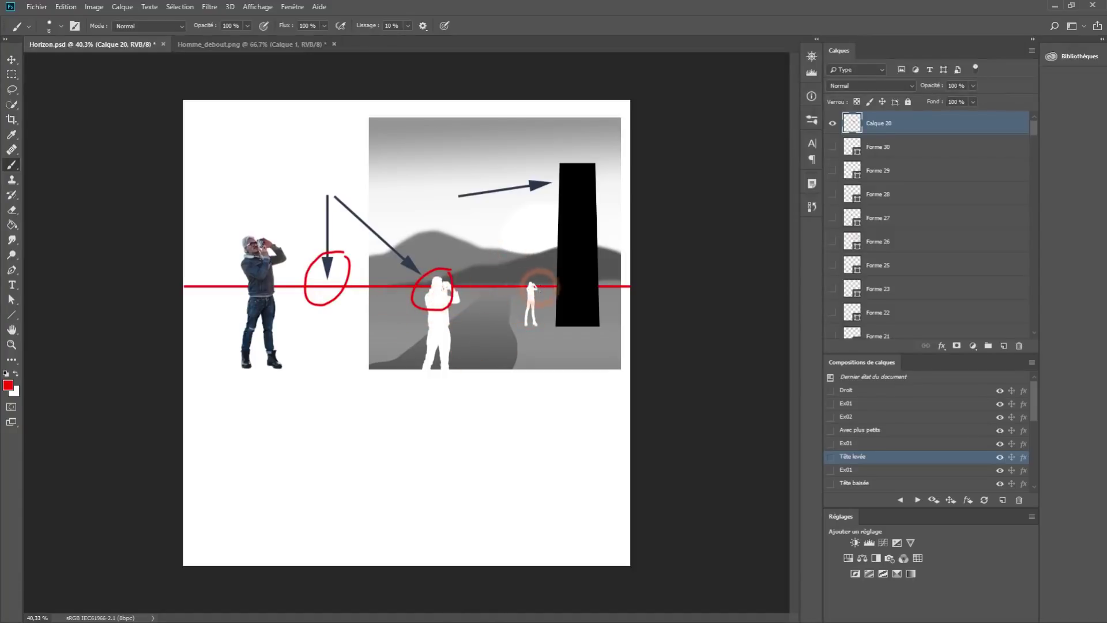
Draw two red lines along the black tower's side edges, extended above its top, the second about 922 px tall
{"action": "left_click", "coordinate": [12, 315]}
{"action": "left_click_drag", "start_coordinate": [552, 299], "coordinate": [562, 99]}
{"action": "left_click_drag", "start_coordinate": [601, 300], "coordinate": [591, 85]}
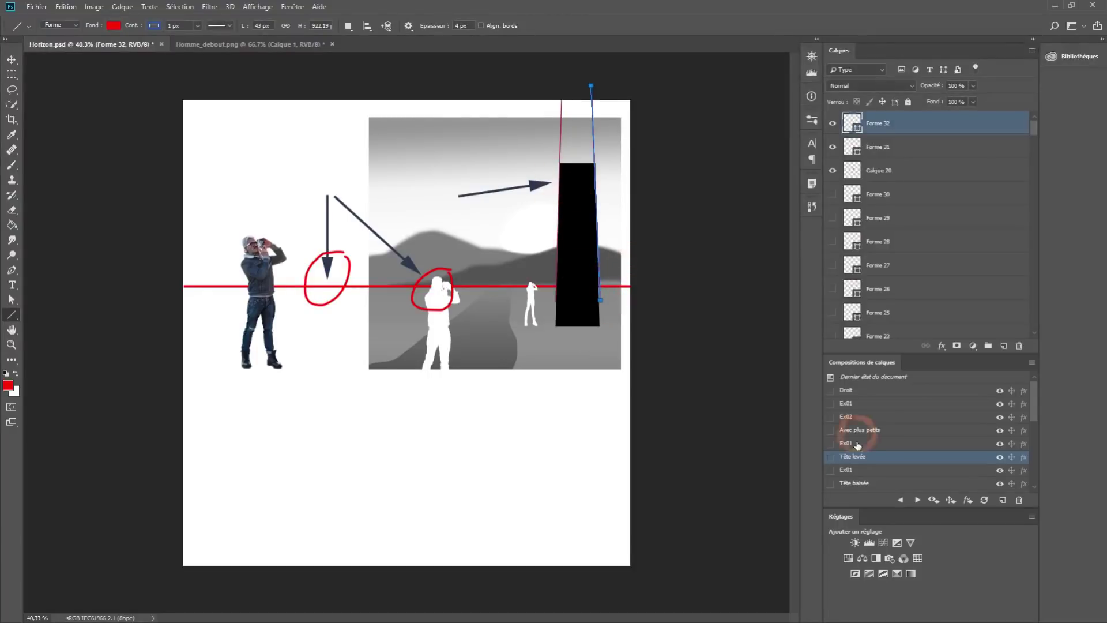
Apply the Ex01 comp after Tête levée and draw near-vertical red lines along the buildings on both sides of the street photo
{"action": "left_click", "coordinate": [830, 471]}
{"action": "left_click", "coordinate": [627, 298]}
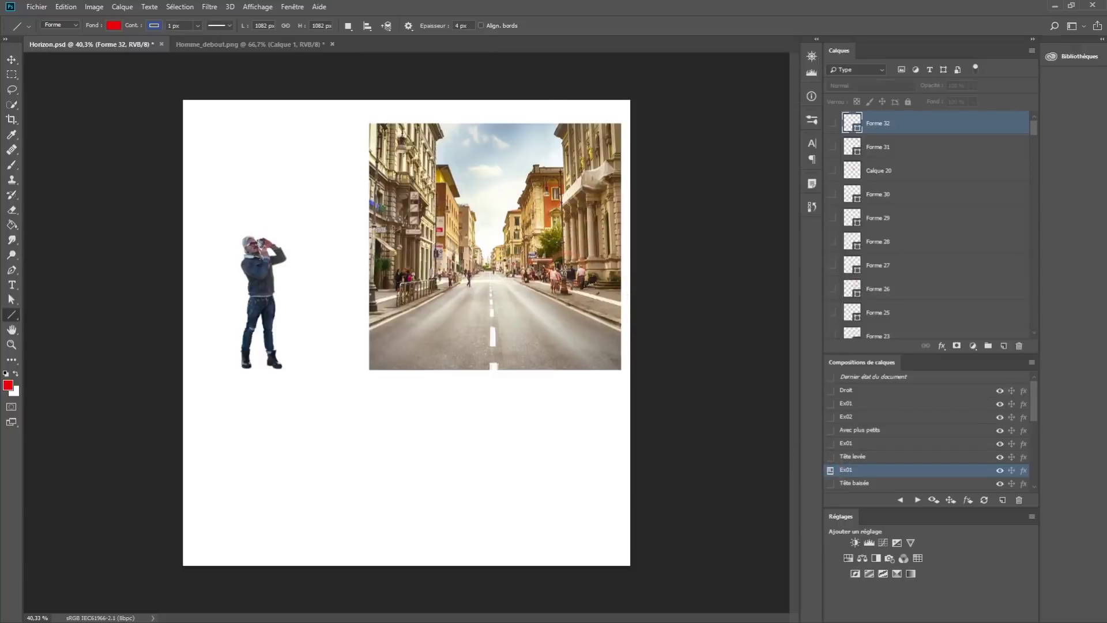
{"action": "left_click_drag", "start_coordinate": [564, 271], "coordinate": [561, 89]}
{"action": "left_click_drag", "start_coordinate": [432, 279], "coordinate": [438, 94]}
Draw red lines along both curbs of the street until they cross, and a horizontal line from the crossing toward the pedestrians
{"action": "left_click_drag", "start_coordinate": [371, 324], "coordinate": [543, 239]}
{"action": "left_click_drag", "start_coordinate": [621, 331], "coordinate": [442, 300]}
{"action": "scroll", "coordinate": [506, 277], "scroll_direction": "up", "scroll_amount": 5}
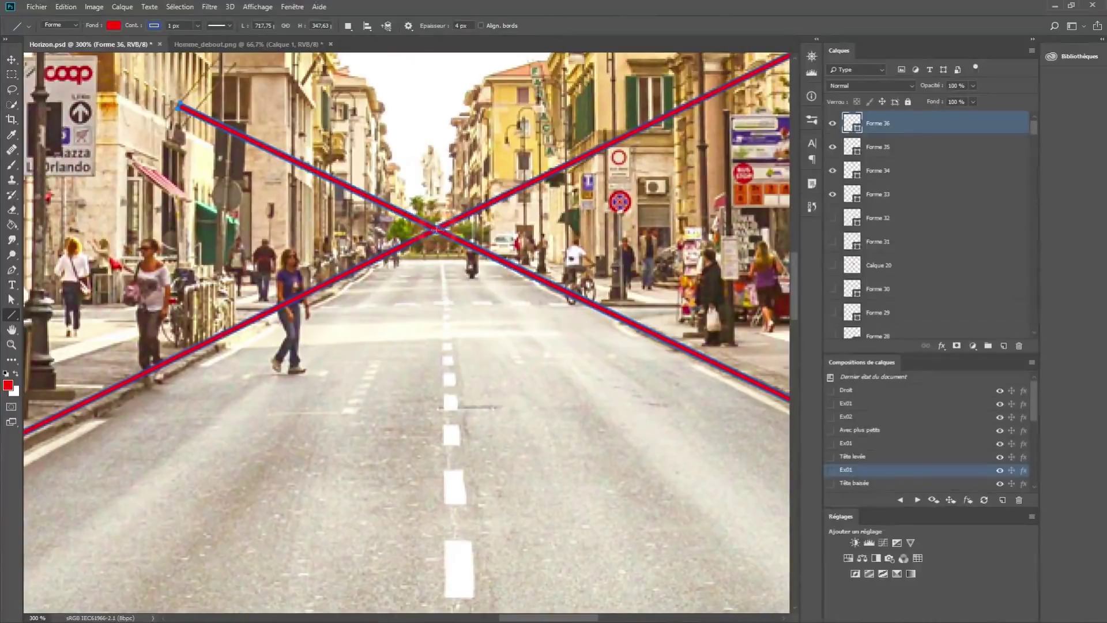
{"action": "left_click_drag", "start_coordinate": [432, 228], "coordinate": [680, 245]}
Examine how the horizontal line passes across the pedestrians on the sidewalk and how the guide lines fit the whole street
{"action": "scroll", "coordinate": [749, 230], "scroll_direction": "down", "scroll_amount": 2}
{"action": "key", "text": "v"}
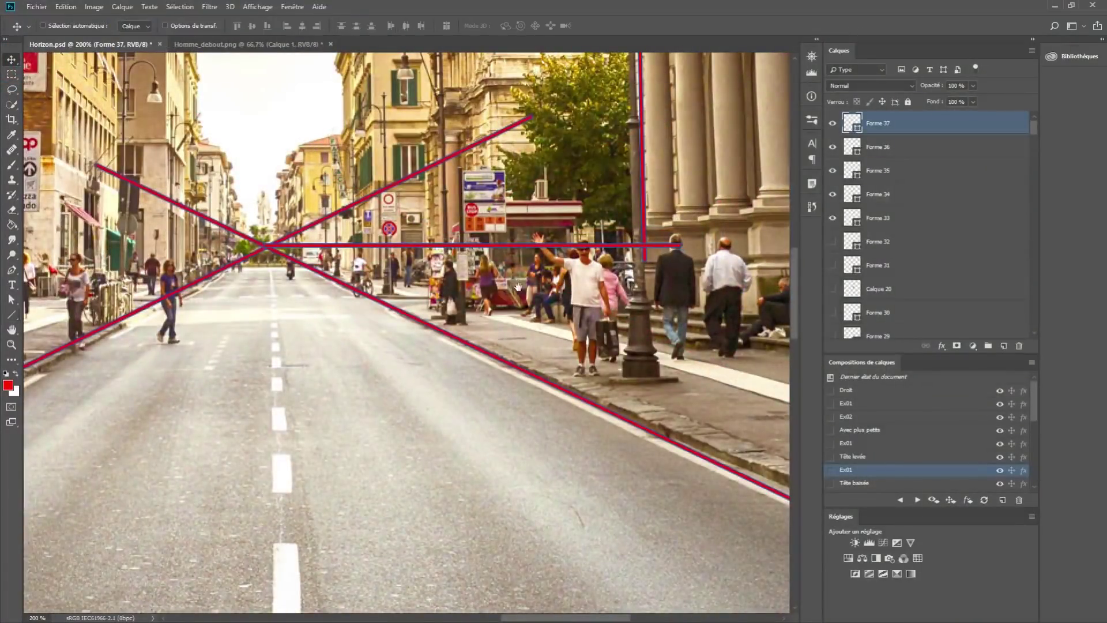
{"action": "scroll", "coordinate": [516, 291], "scroll_direction": "up", "scroll_amount": 2}
{"action": "scroll", "coordinate": [476, 226], "scroll_direction": "up", "scroll_amount": 2}
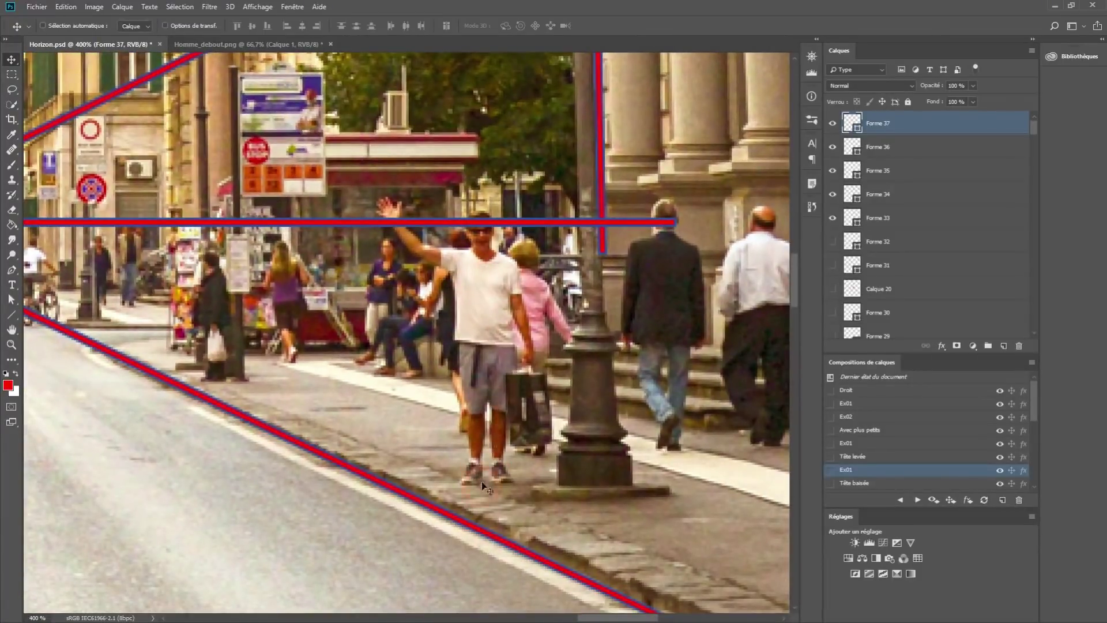
{"action": "scroll", "coordinate": [472, 438], "scroll_direction": "down", "scroll_amount": 6}
{"action": "left_click", "coordinate": [357, 410], "text": "ctrl"}
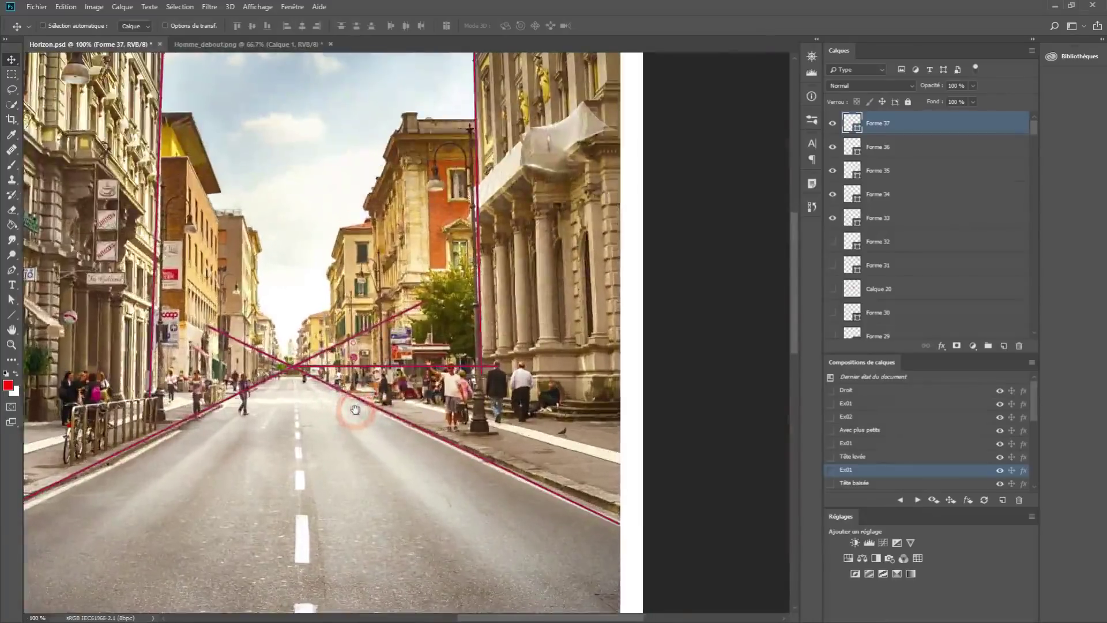
{"action": "left_click_drag", "start_coordinate": [354, 407], "coordinate": [411, 386]}
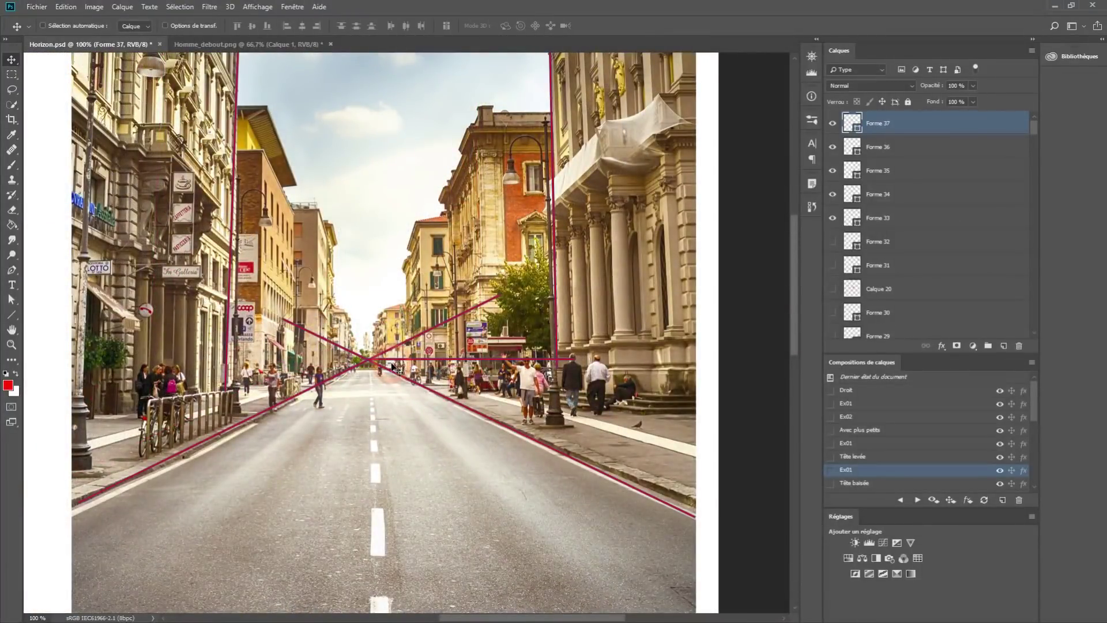
Apply the Tête baissée comp and, on a new layer, circle the large silhouette's head in red with the Brush
{"action": "left_click", "coordinate": [831, 484]}
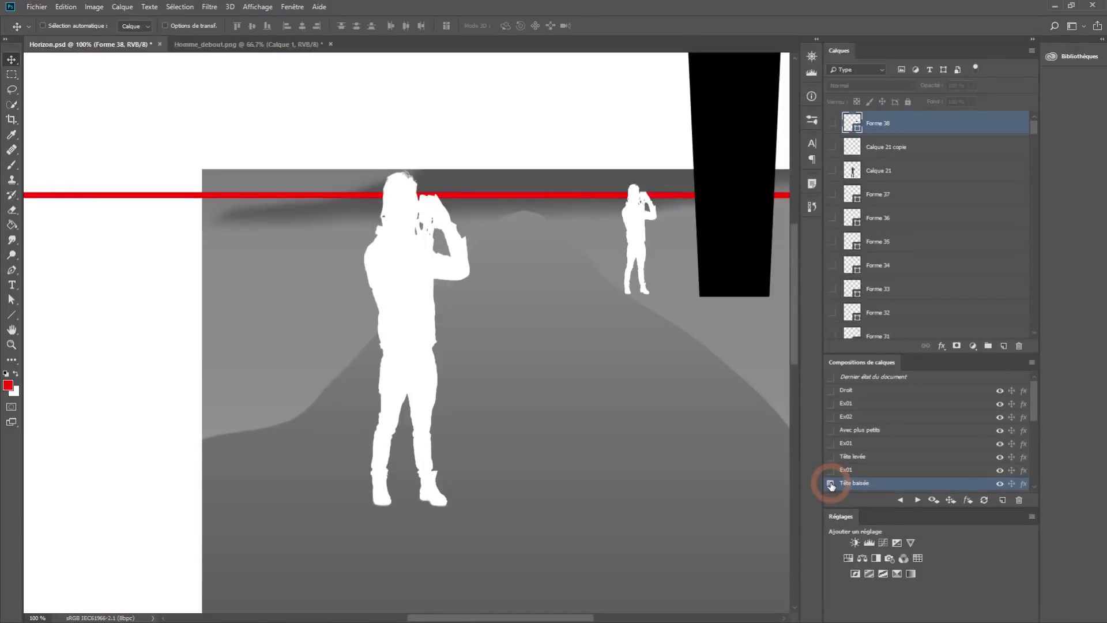
{"action": "left_click", "coordinate": [499, 323], "text": "alt"}
{"action": "left_click", "coordinate": [499, 323], "text": "alt"}
{"action": "left_click_drag", "start_coordinate": [499, 323], "coordinate": [468, 324]}
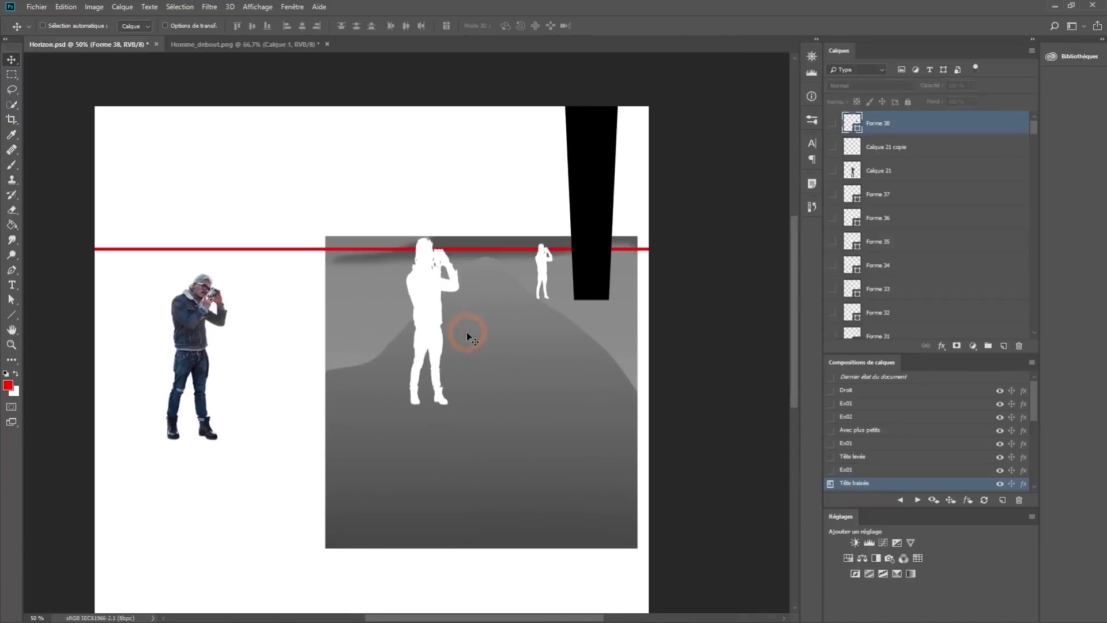
{"action": "left_click", "coordinate": [12, 317]}
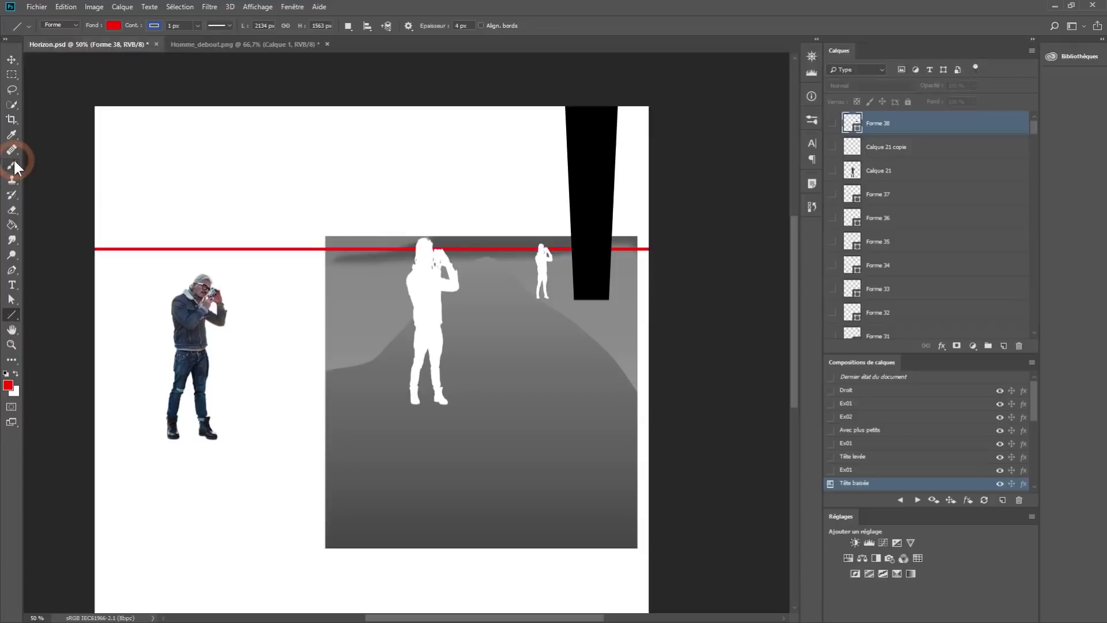
{"action": "left_click", "coordinate": [12, 165]}
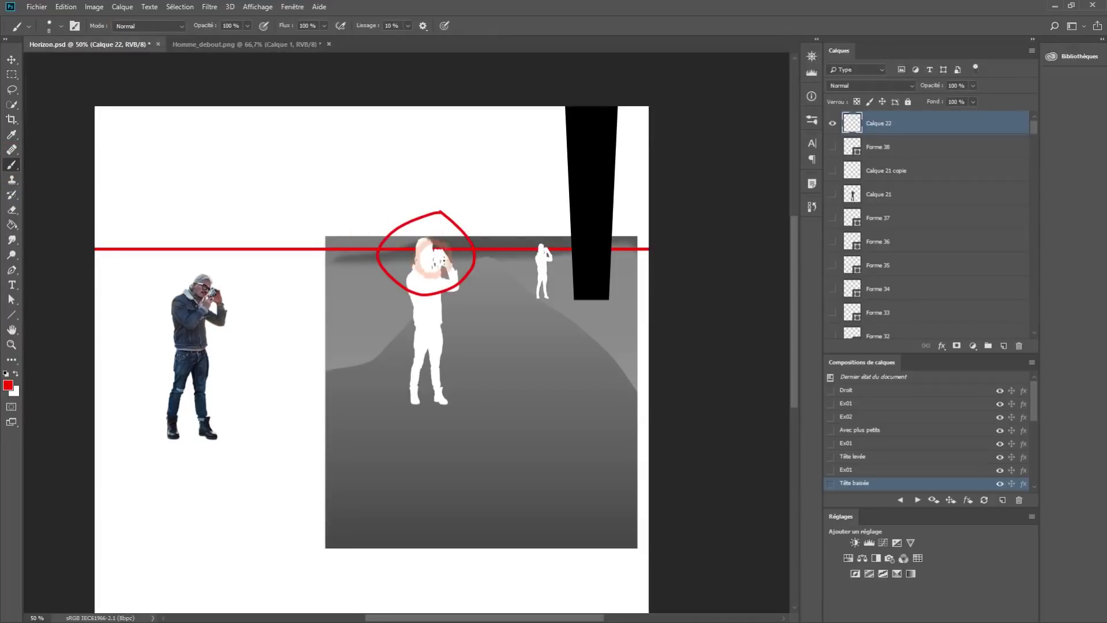
Circle the small silhouette's head in red, and draw downward-converging red lines along both sides of the black column and the large silhouette
{"action": "mouse_move", "coordinate": [554, 234]}
{"action": "left_mouse_down"}
{"action": "mouse_move", "coordinate": [518, 253]}
{"action": "mouse_move", "coordinate": [569, 247]}
{"action": "left_mouse_up"}
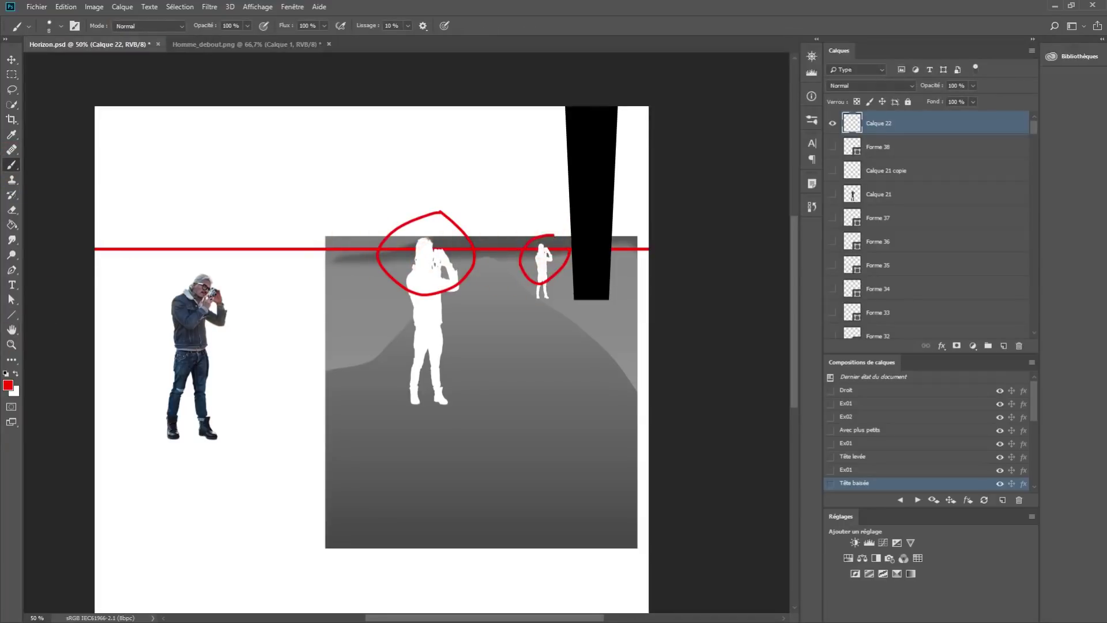
{"action": "left_click", "coordinate": [13, 315]}
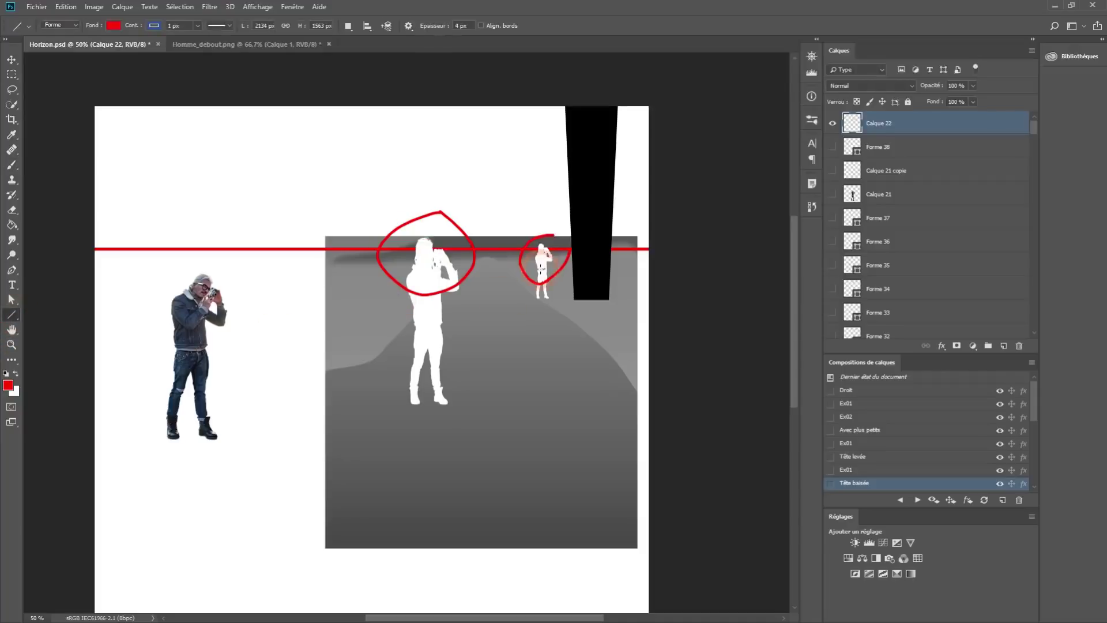
{"action": "left_click_drag", "start_coordinate": [565, 108], "coordinate": [576, 380]}
{"action": "left_click_drag", "start_coordinate": [619, 121], "coordinate": [602, 435]}
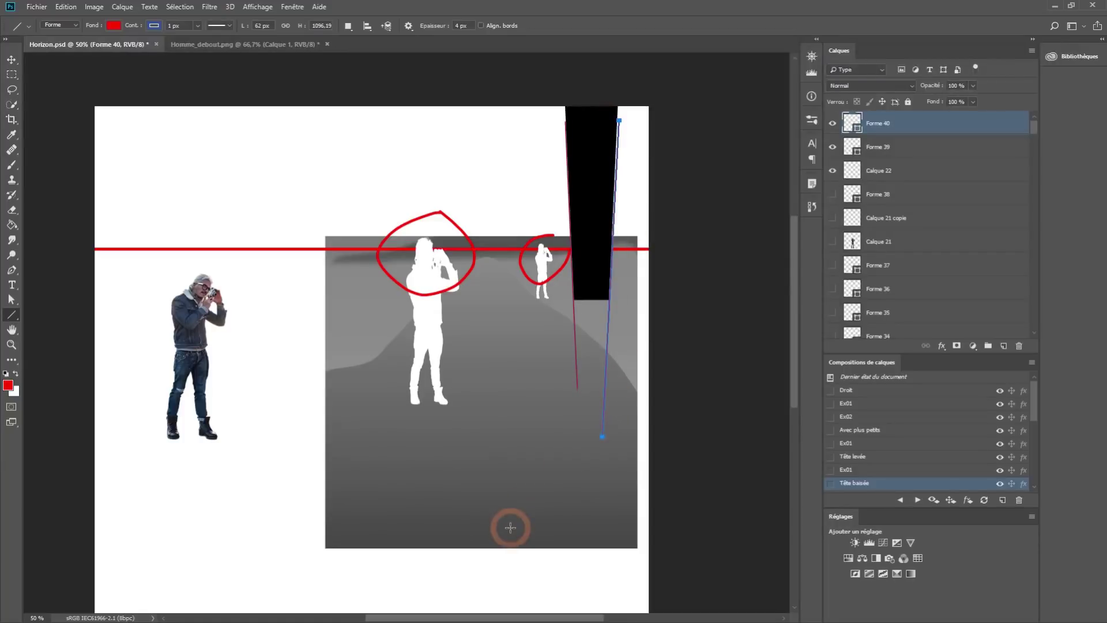
{"action": "left_click_drag", "start_coordinate": [401, 269], "coordinate": [416, 463]}
{"action": "left_click_drag", "start_coordinate": [457, 257], "coordinate": [442, 478]}
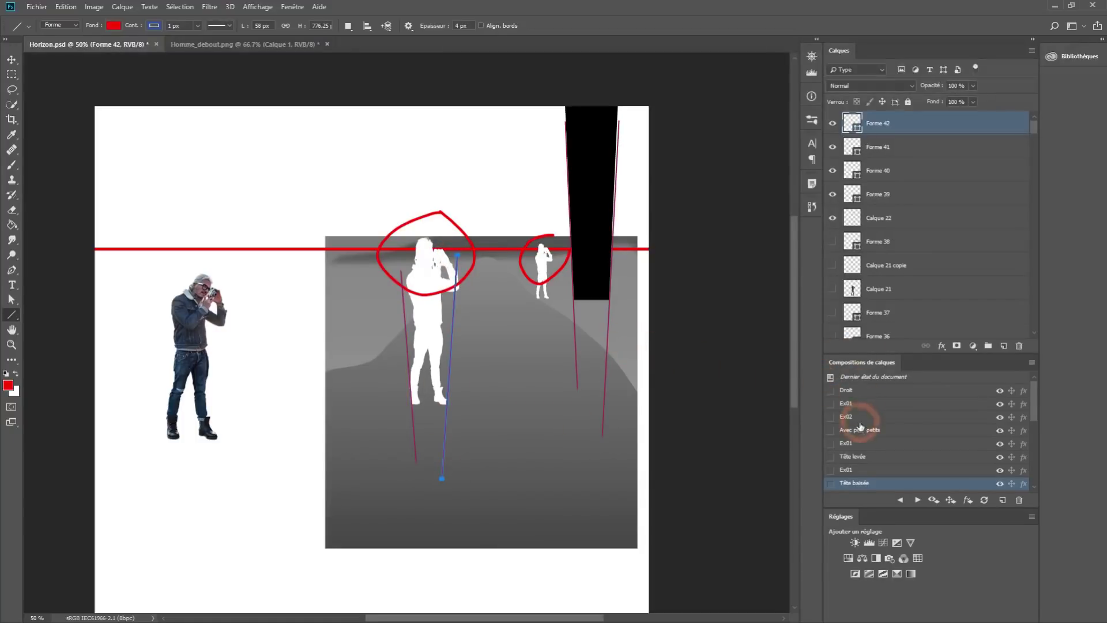
Apply the Exo01 comp after Tête baissée and draw two downward-converging red lines along both sides of the woman in the sea photo
{"action": "scroll", "coordinate": [836, 467], "scroll_direction": "down", "scroll_amount": 1}
{"action": "left_click", "coordinate": [834, 486]}
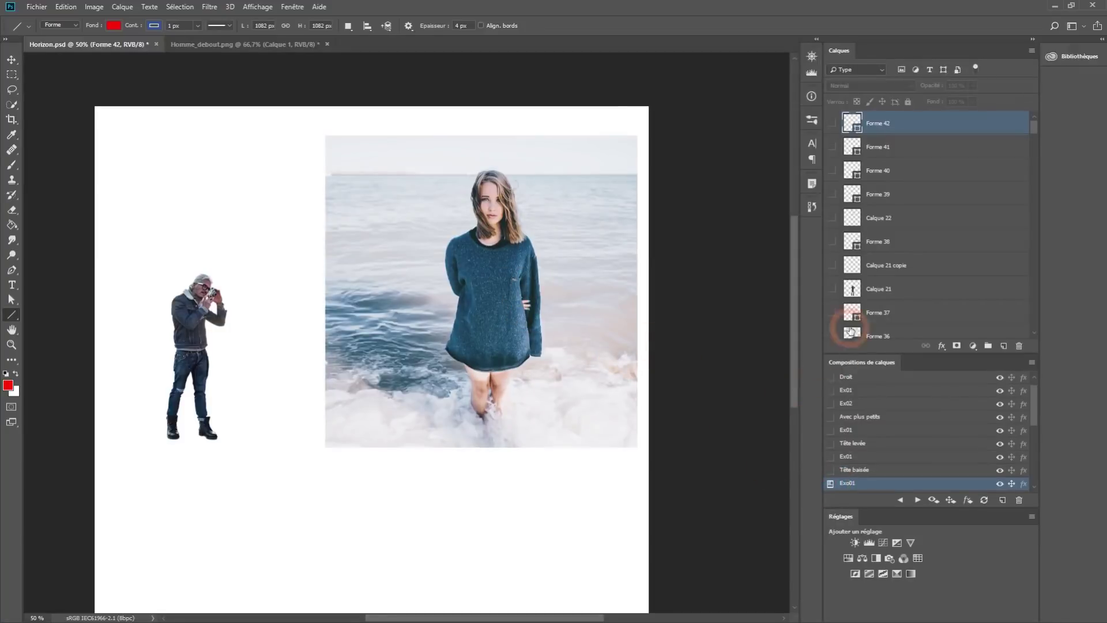
{"action": "left_click", "coordinate": [830, 469]}
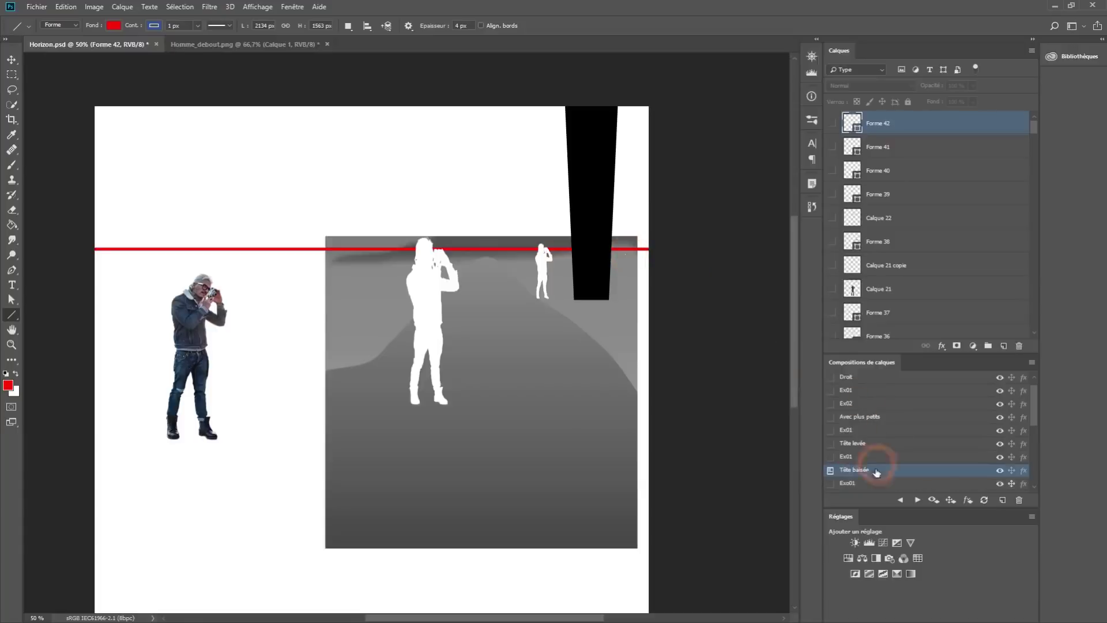
{"action": "left_click", "coordinate": [834, 483]}
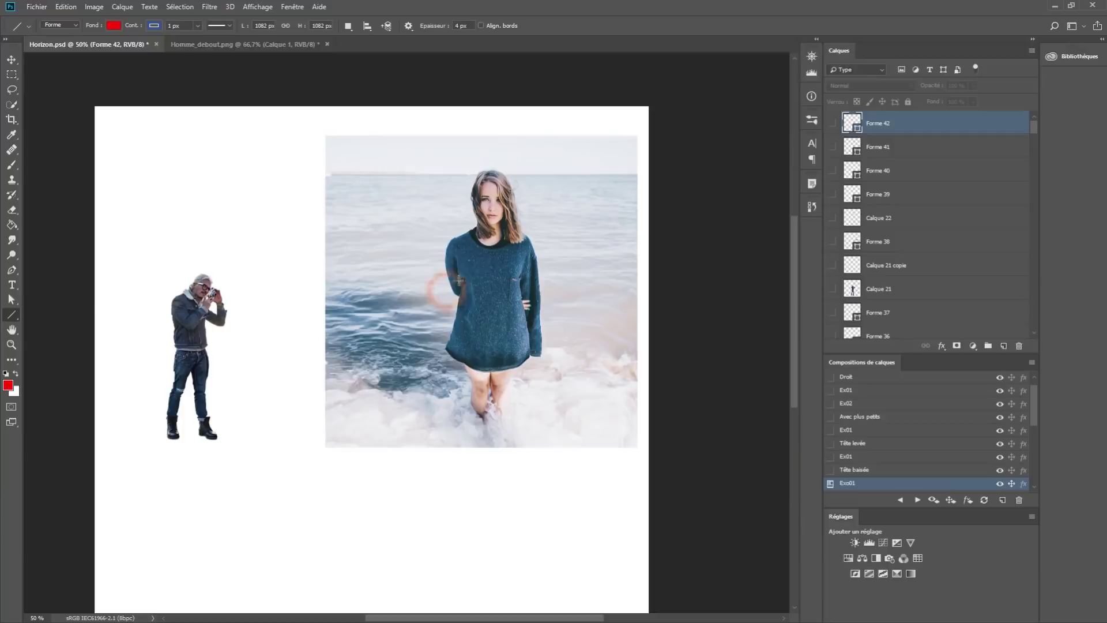
{"action": "left_click_drag", "start_coordinate": [443, 224], "coordinate": [480, 479]}
{"action": "left_click_drag", "start_coordinate": [541, 232], "coordinate": [501, 506]}
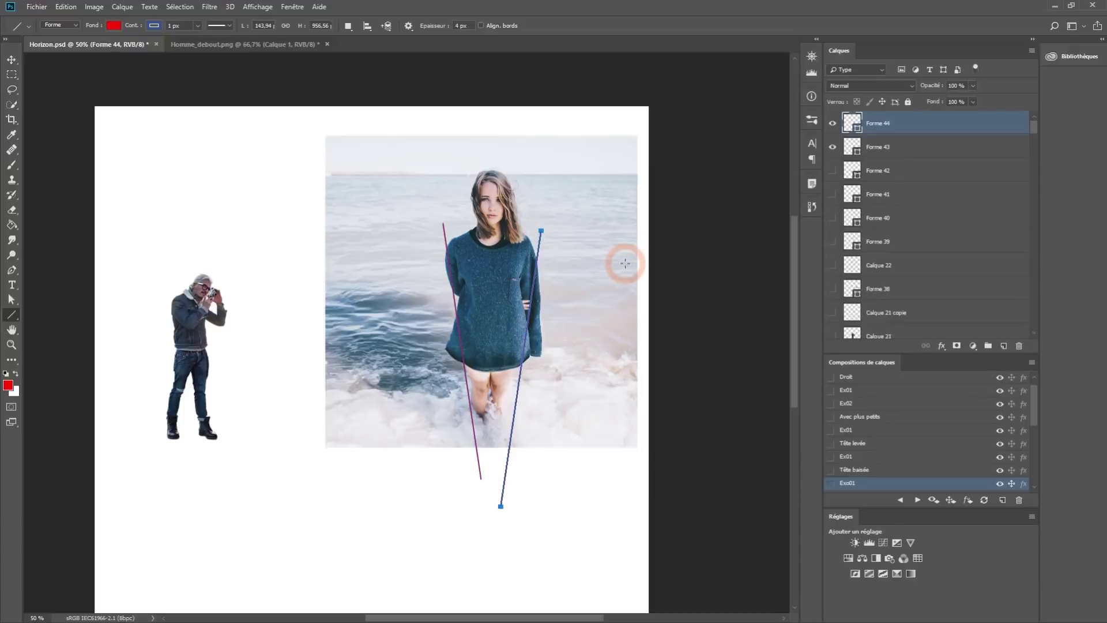